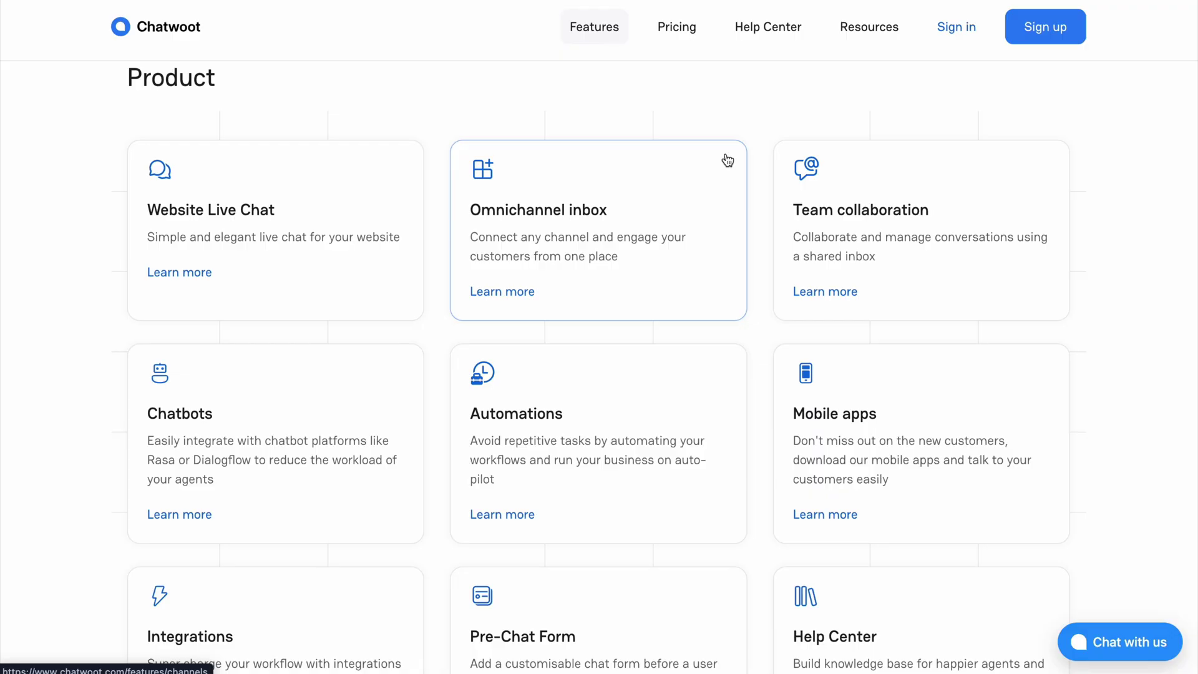
# - Review the Chatwoot pricing plans, then go to the Help Center
pyautogui.click(680, 33)
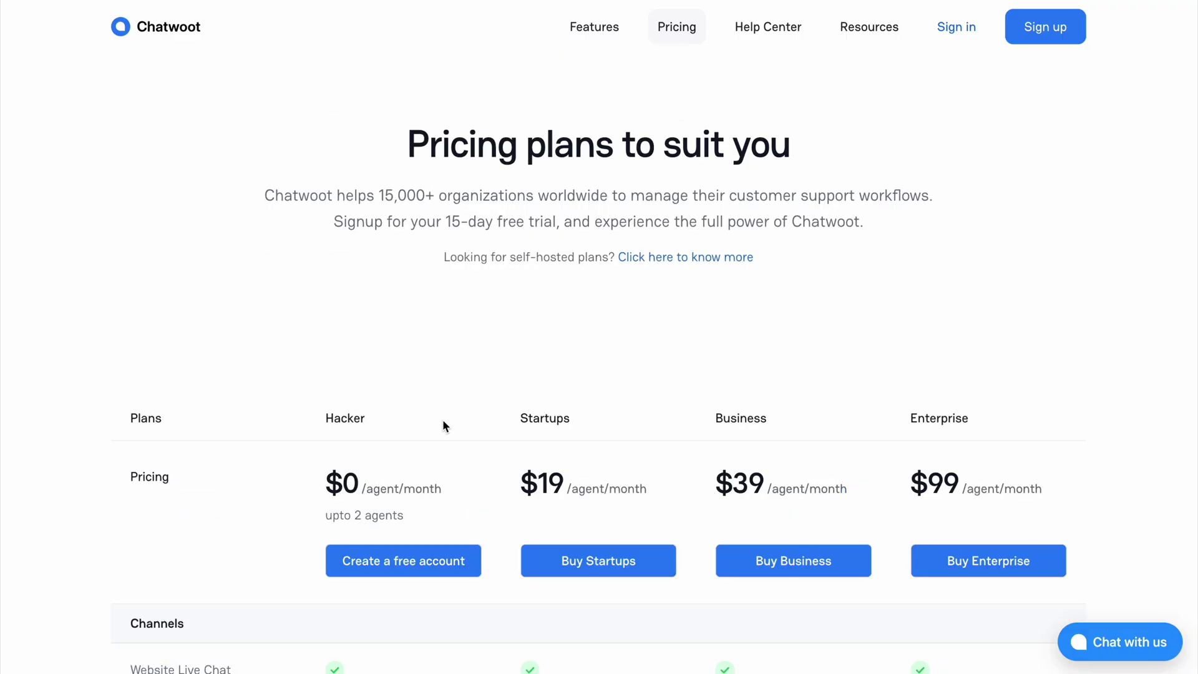
pyautogui.scroll(-3, 447, 424)
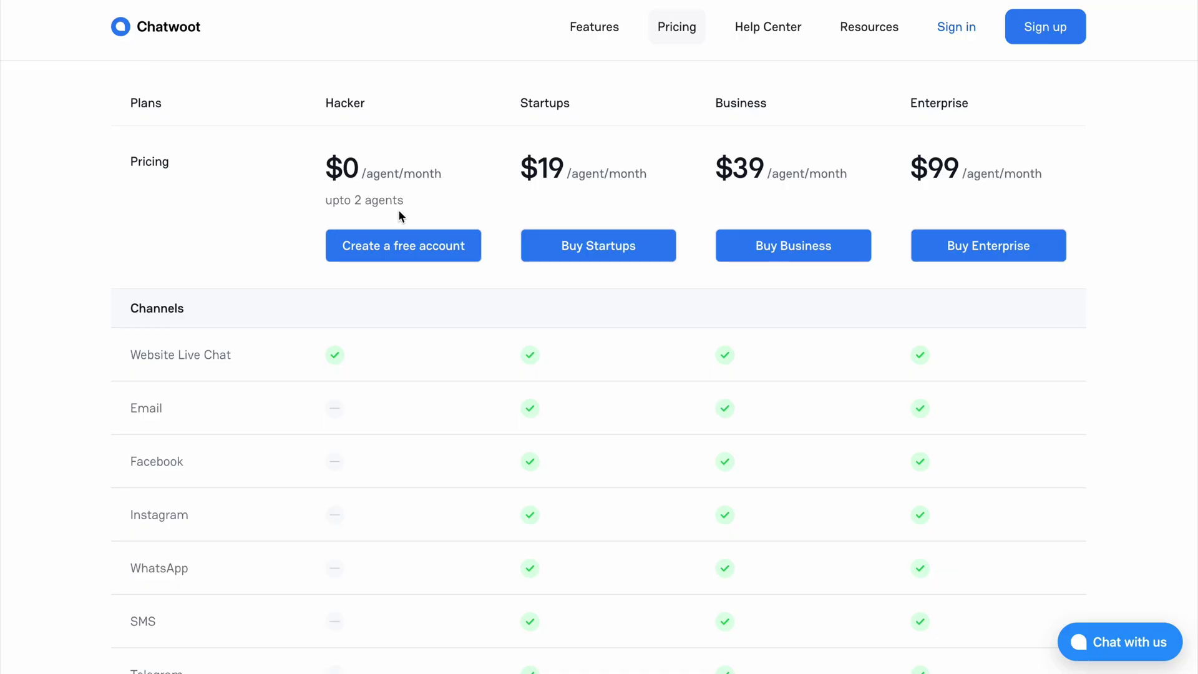
pyautogui.scroll(3, 400, 217)
pyautogui.scroll(-1, 399, 216)
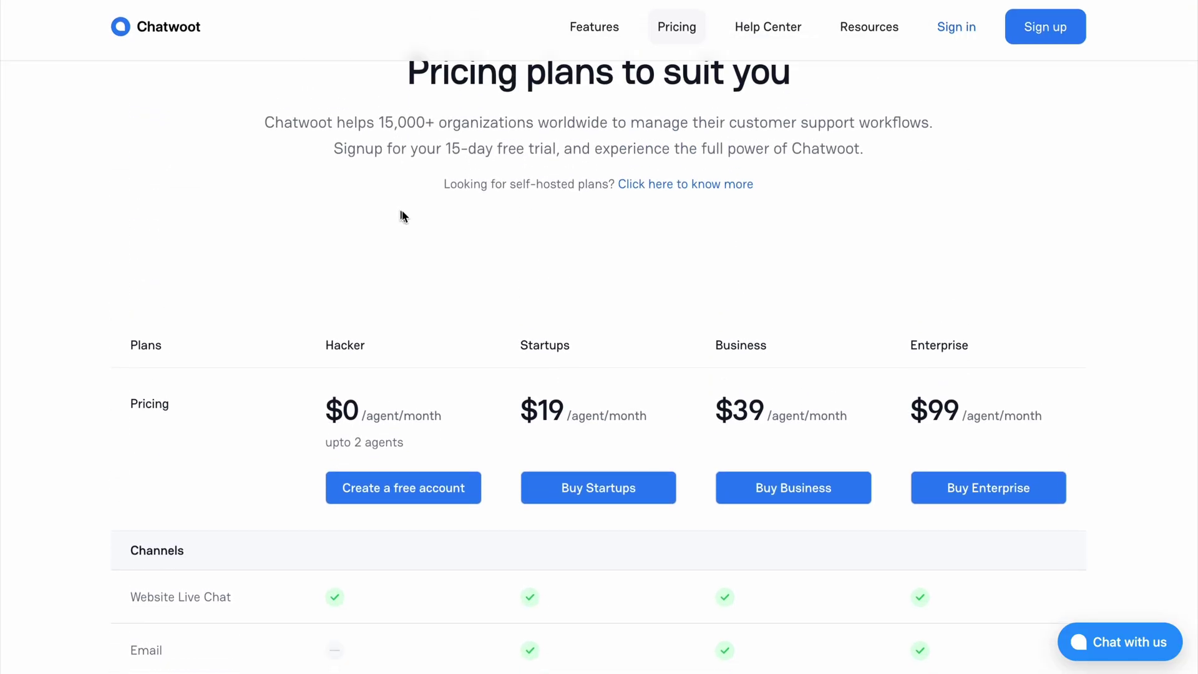
pyautogui.click(772, 29)
pyautogui.scroll(-1, 336, 370)
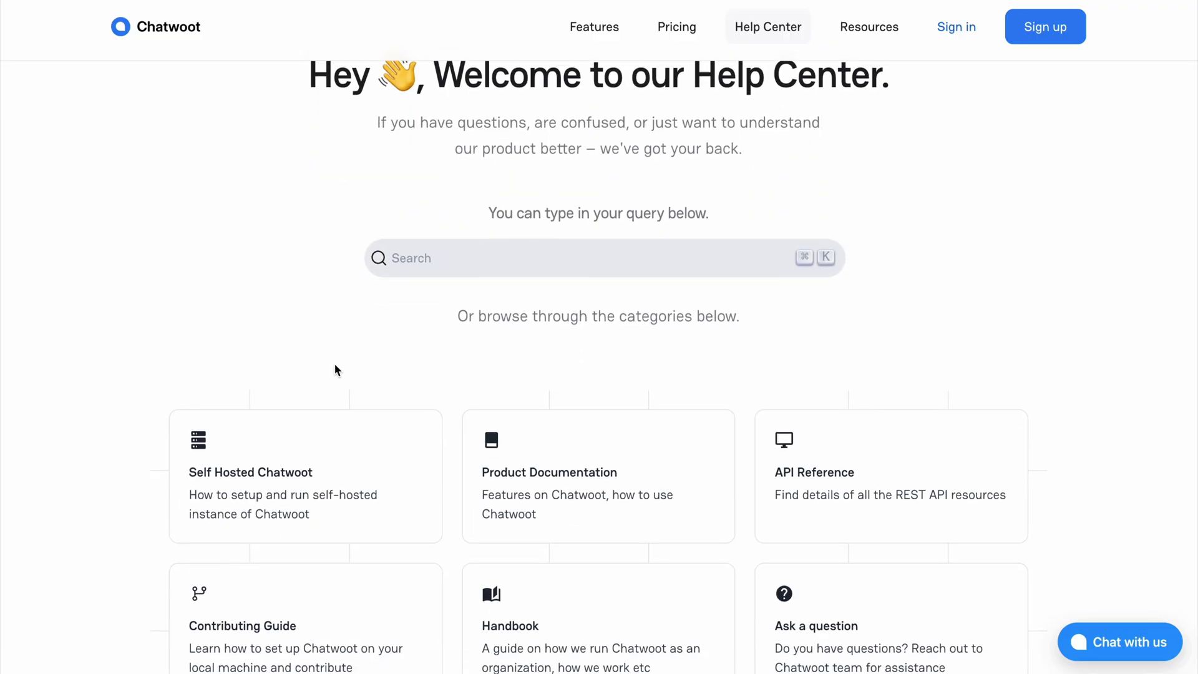
# - Read the Self Hosted Chatwoot installation guide from the Help Center
pyautogui.click(263, 458)
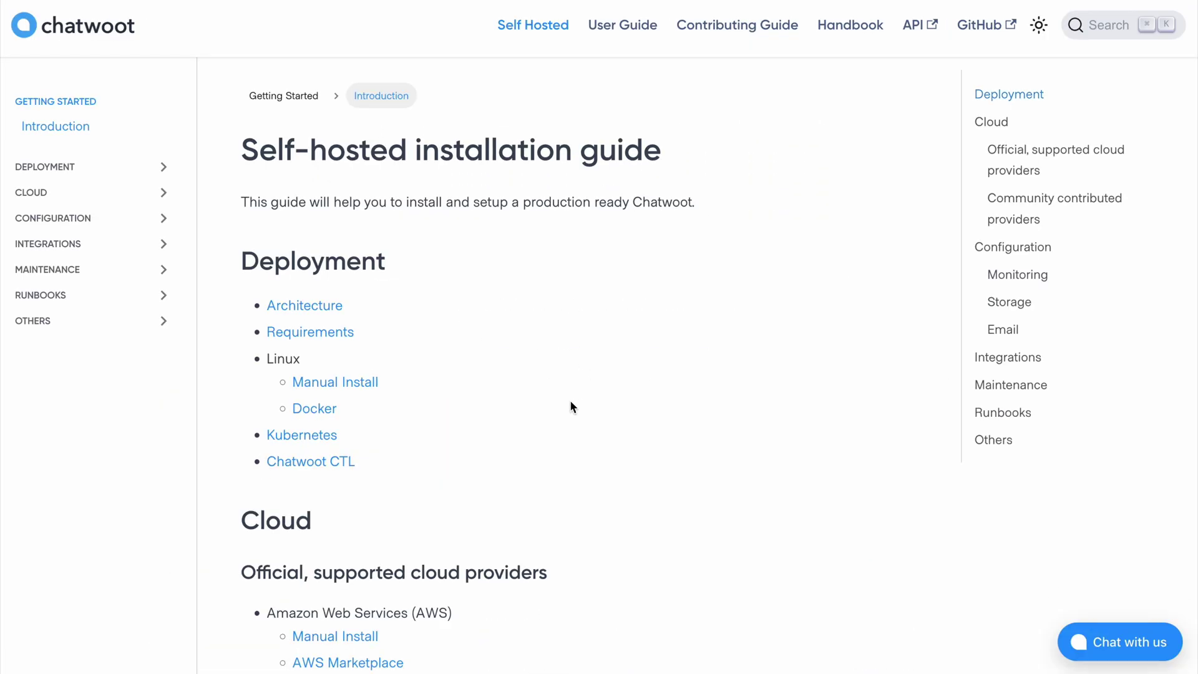
pyautogui.scroll(-5, 571, 408)
pyautogui.scroll(-5, 571, 408)
pyautogui.scroll(-5, 571, 407)
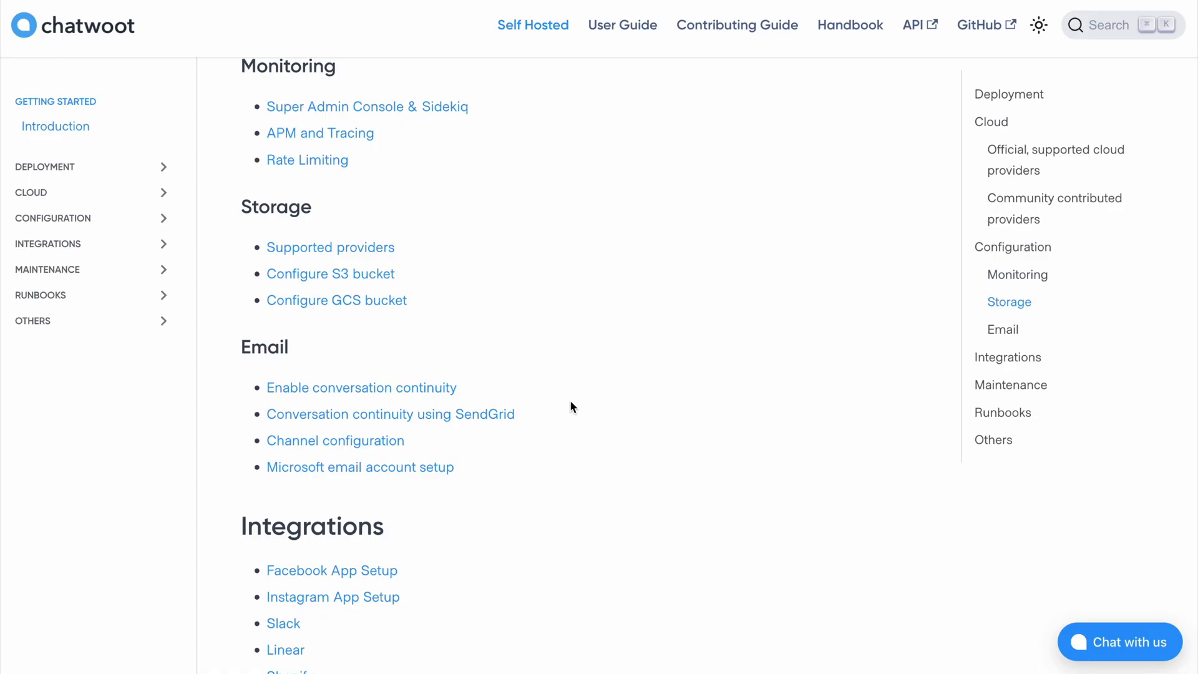
pyautogui.scroll(-2, 571, 407)
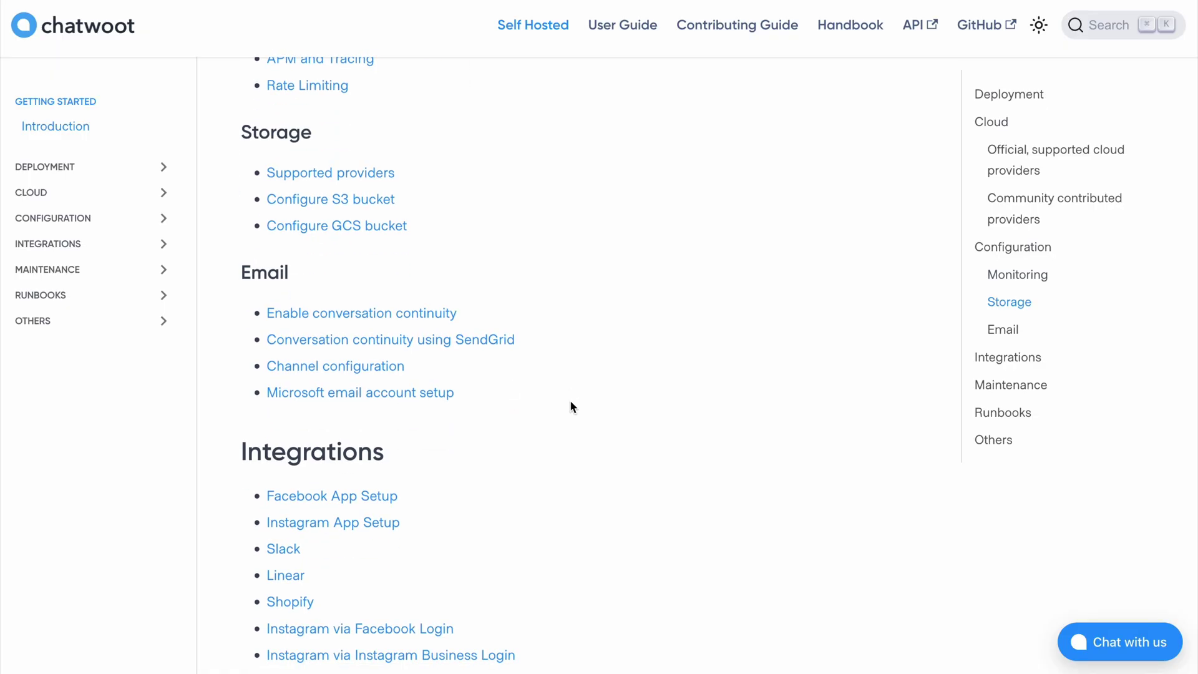
pyautogui.scroll(1, 571, 406)
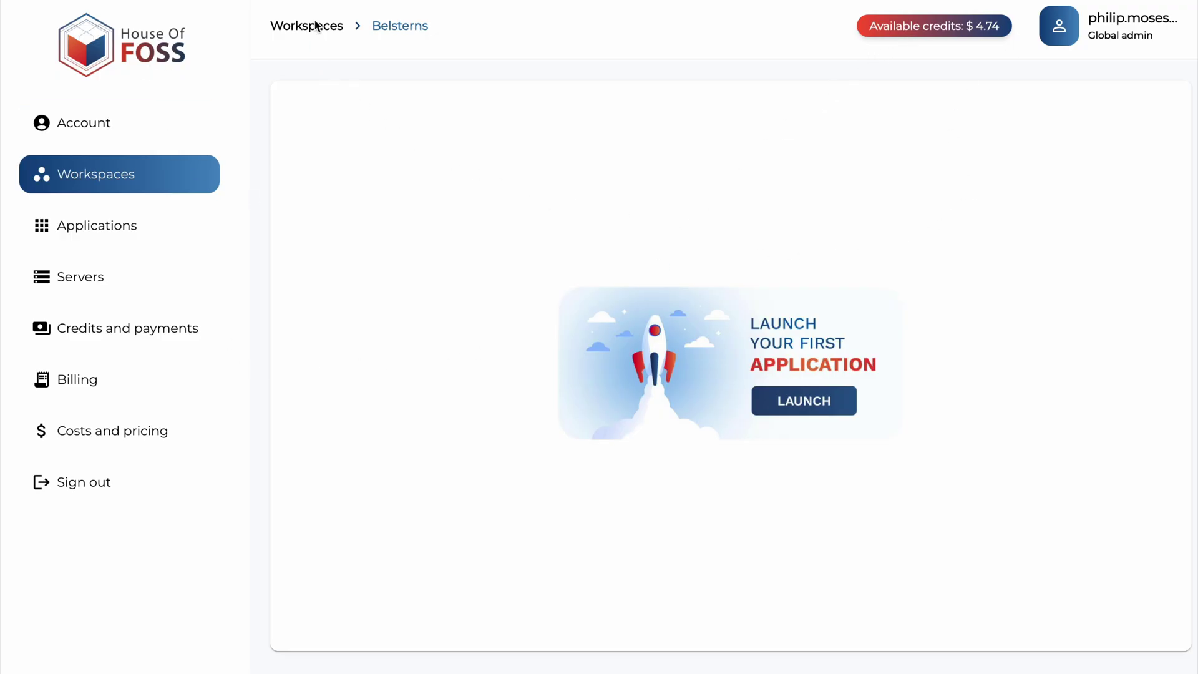
# - Launch a new application in the Belsterns workspace and choose Chatwoot
pyautogui.click(761, 391)
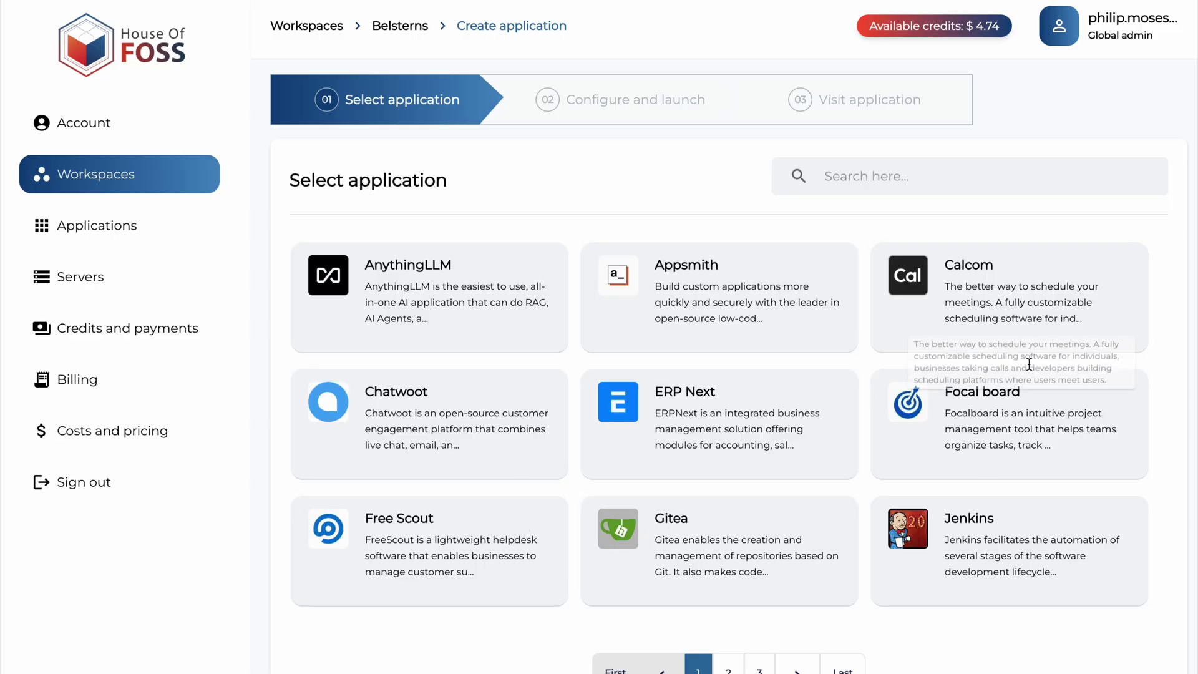
pyautogui.click(440, 420)
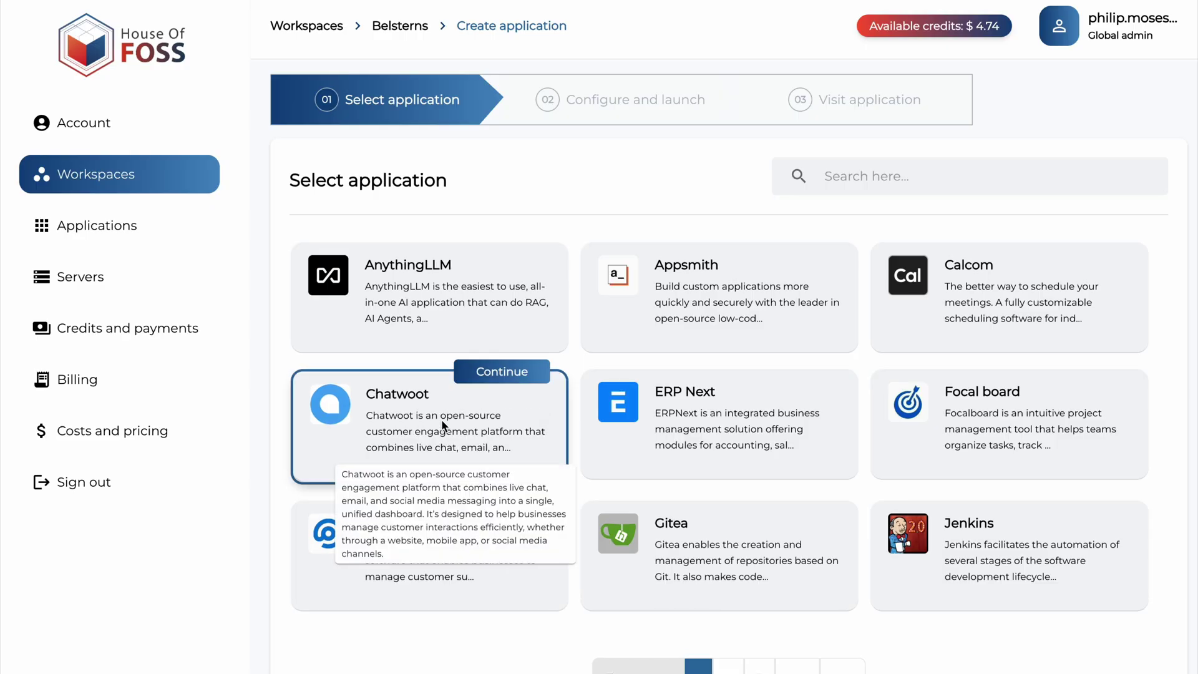
# - Continue to the configure form and change the reference name to Chatwoot-demo
pyautogui.click(502, 372)
pyautogui.click(488, 424)
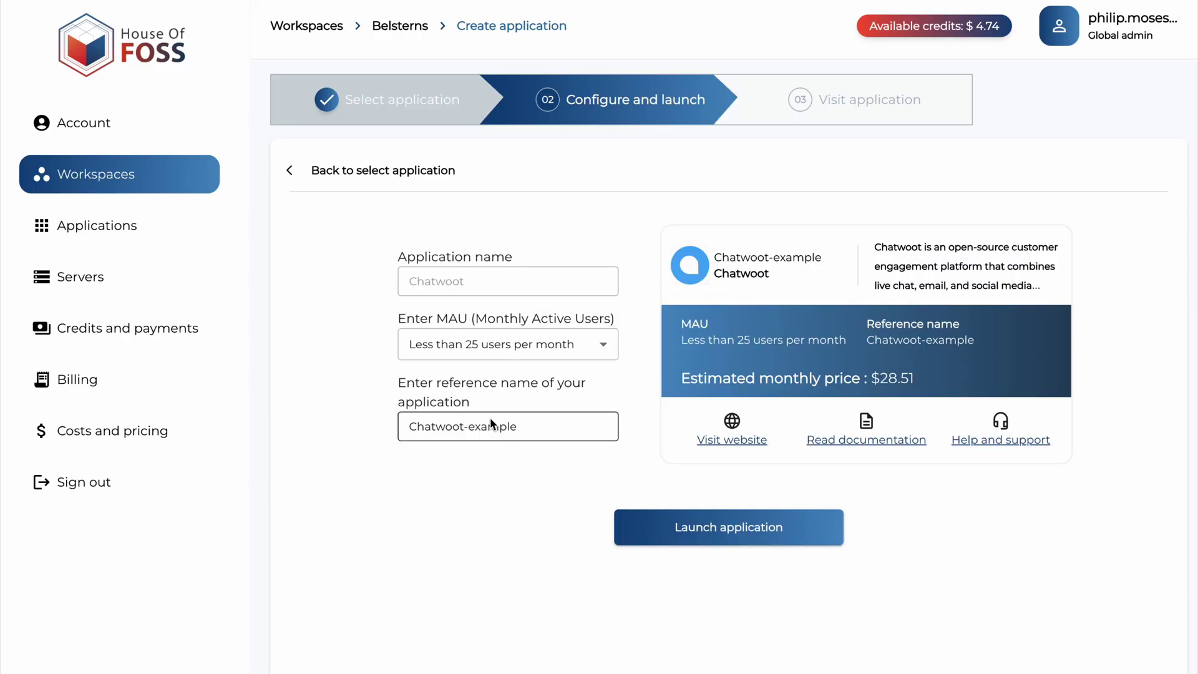
pyautogui.doubleClick(486, 427)
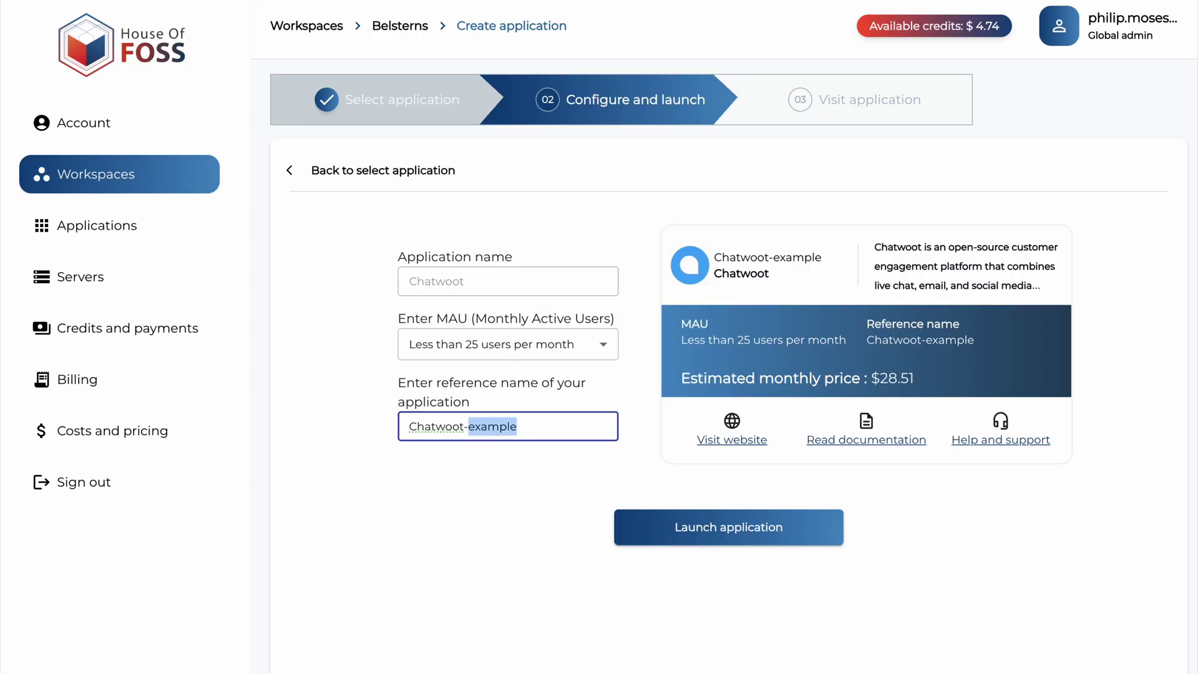
pyautogui.write('demo')
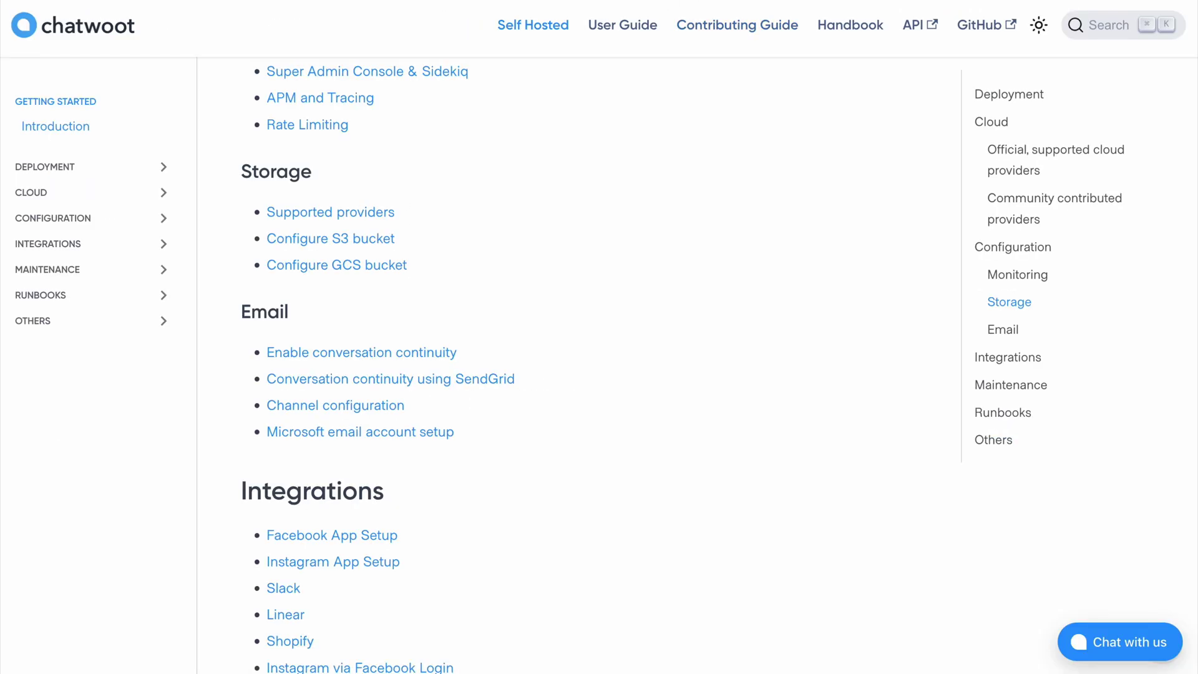
# - Leave the Chatwoot docs and return to the Chatwoot-demo launch form
pyautogui.moveTo(539, 177); pyautogui.dragTo(641, 183)
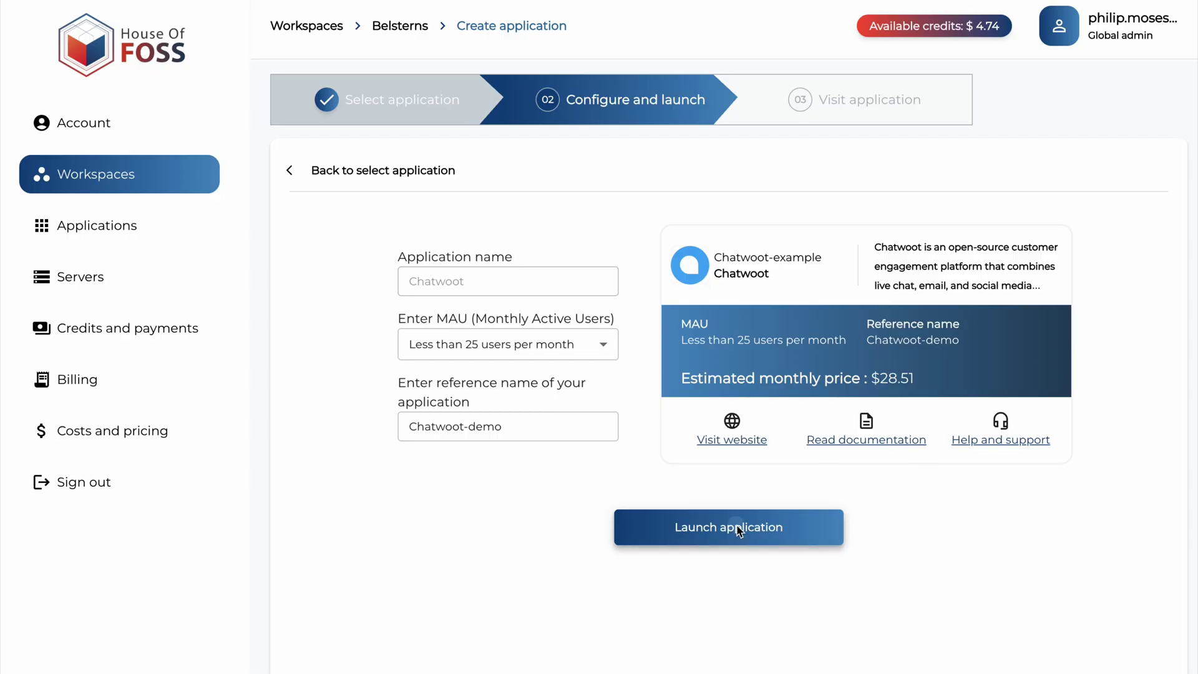
# - Launch Chatwoot-demo and bring up the live-chat window on the AI Playground site
pyautogui.click(775, 527)
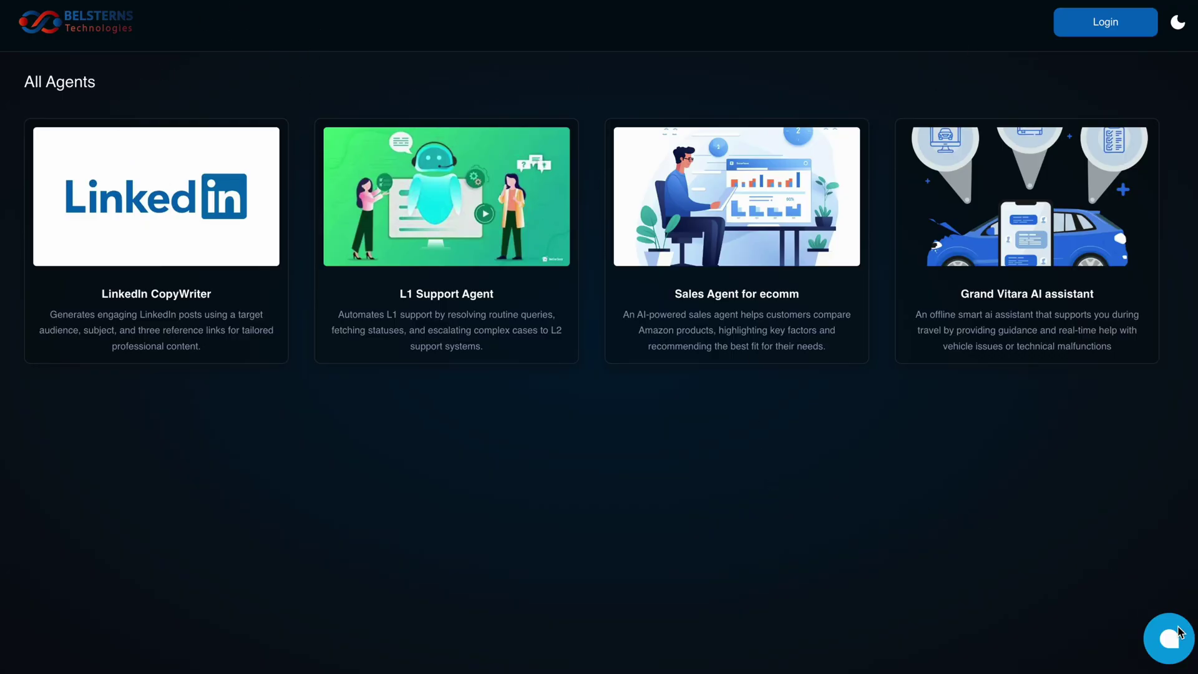
pyautogui.click(1170, 639)
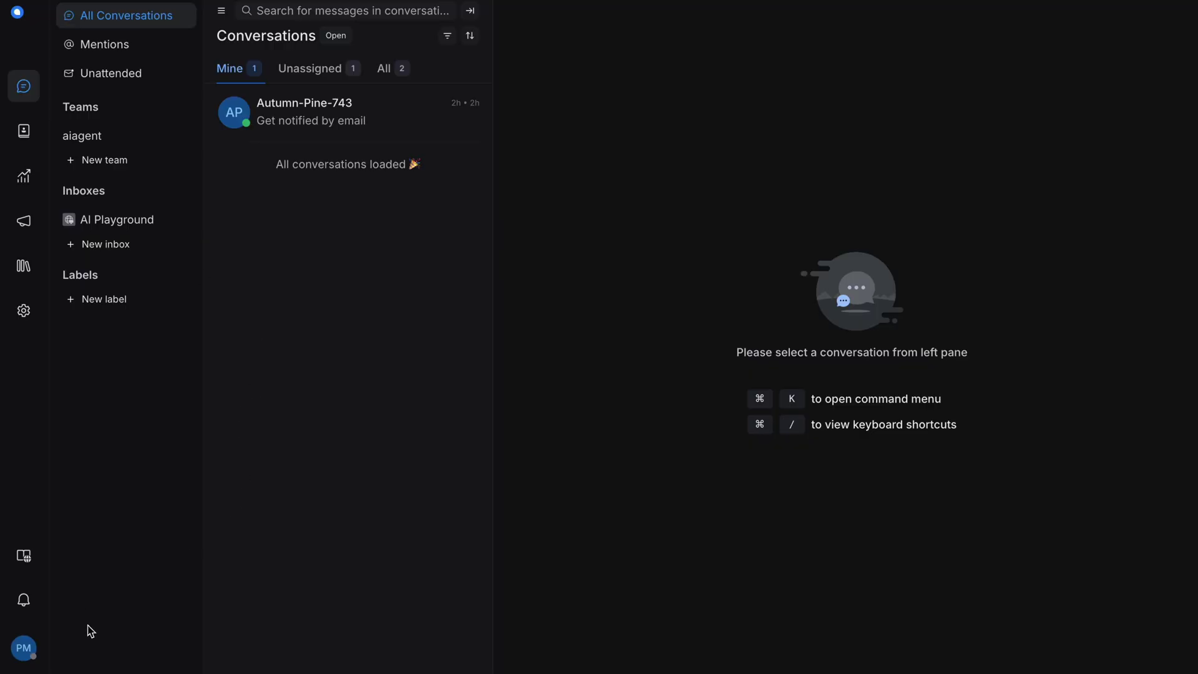
# - Set the agent availability to Online from the profile menu
pyautogui.click(30, 652)
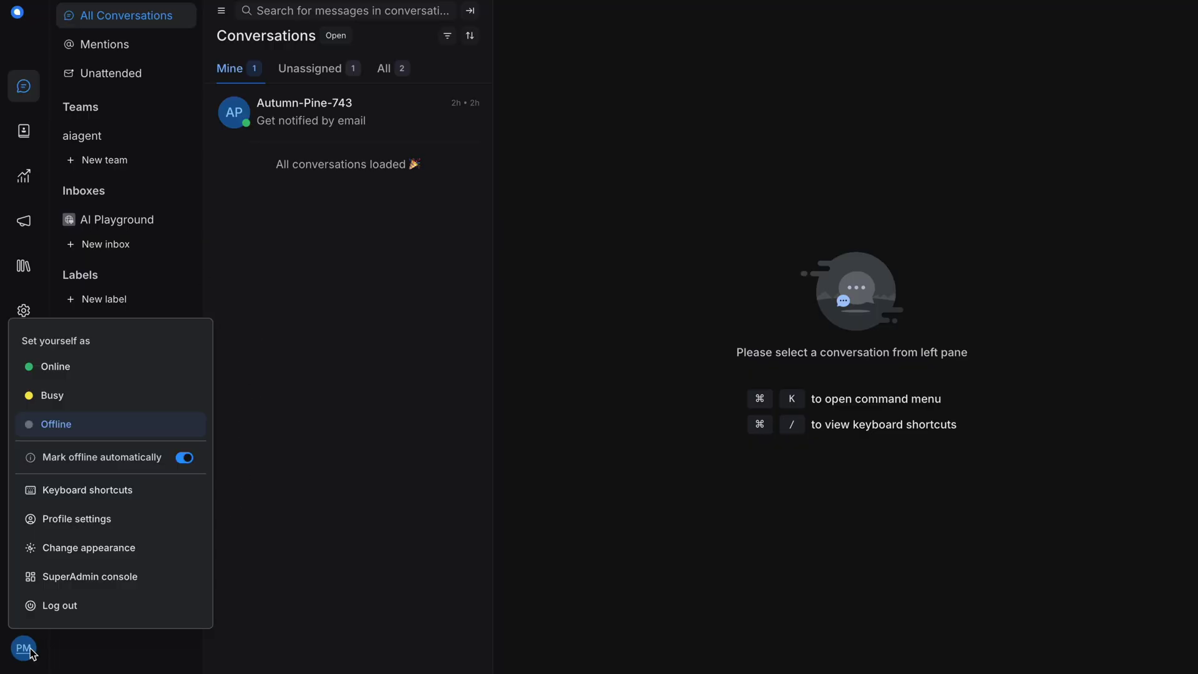
pyautogui.click(74, 368)
pyautogui.click(434, 335)
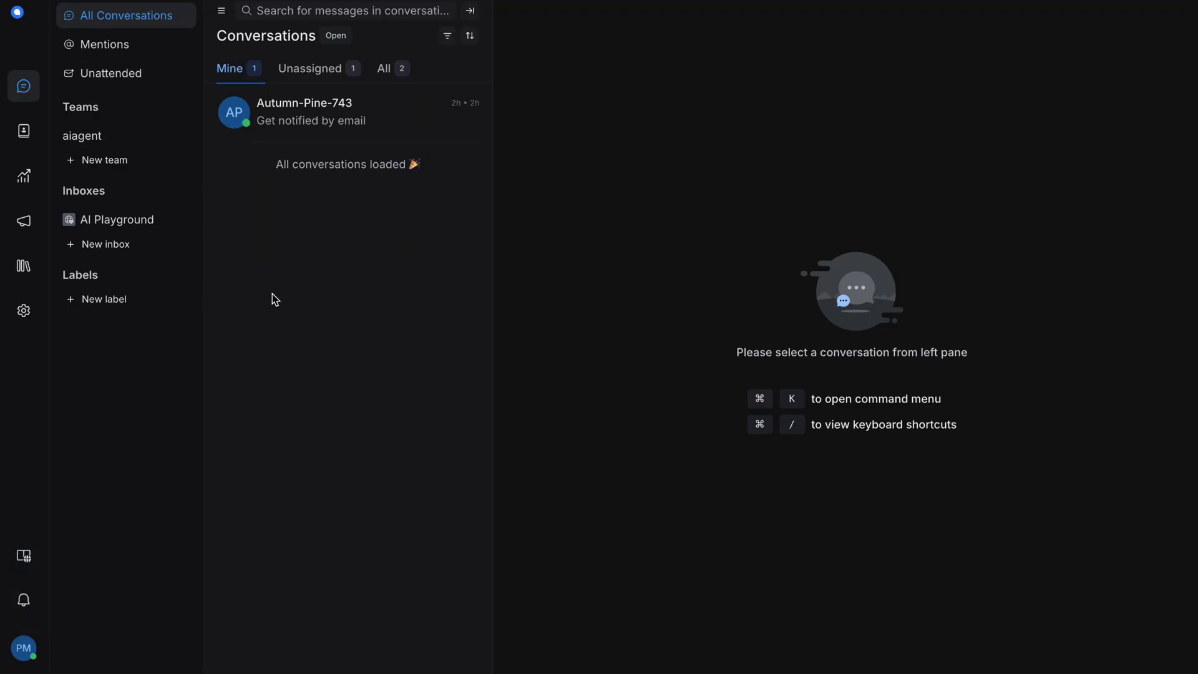
# - Review the Agents list and the AI Playground website inbox in account settings
pyautogui.click(24, 309)
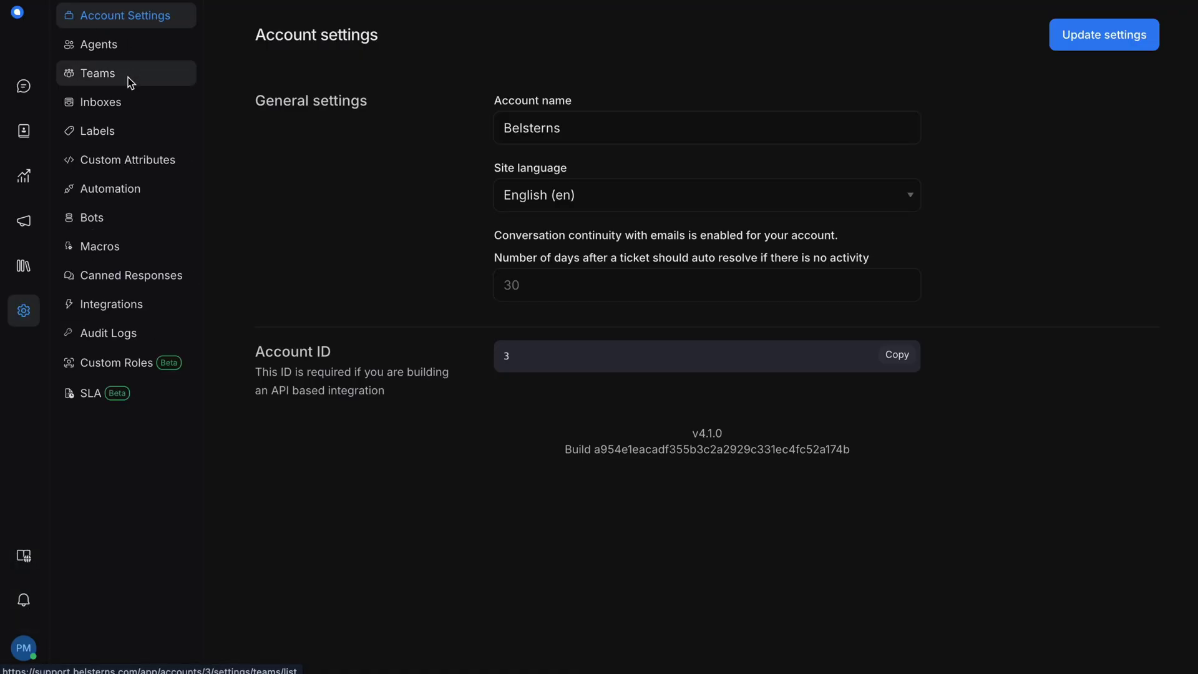
pyautogui.click(121, 48)
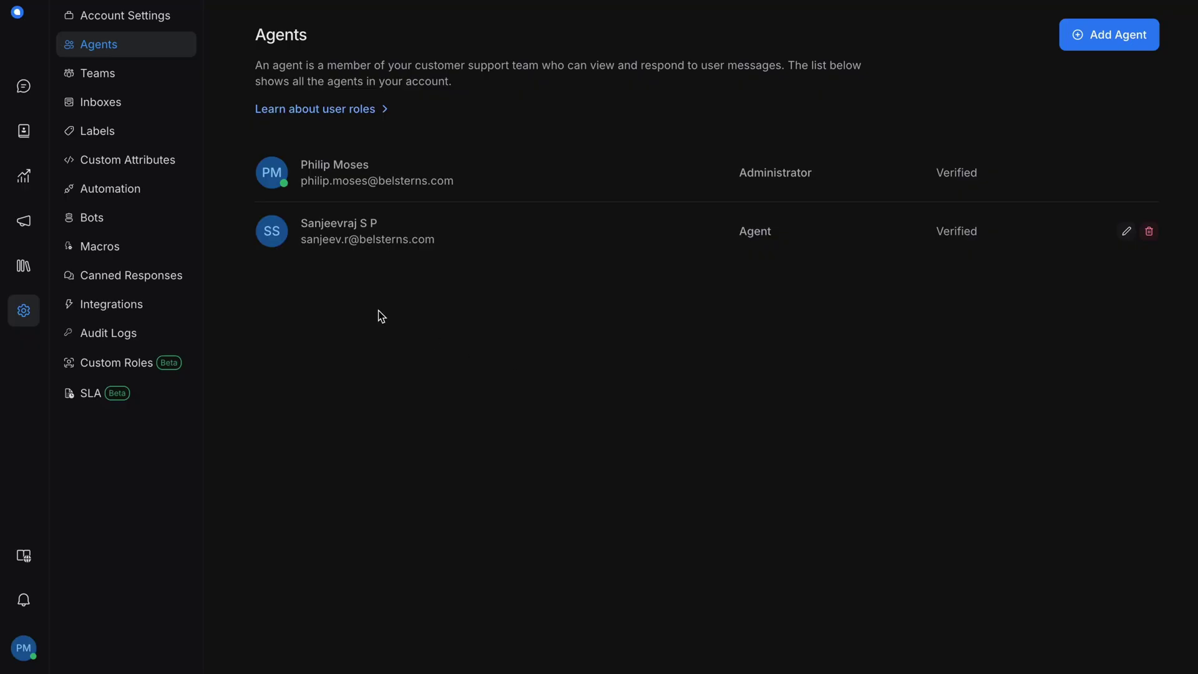
pyautogui.click(111, 115)
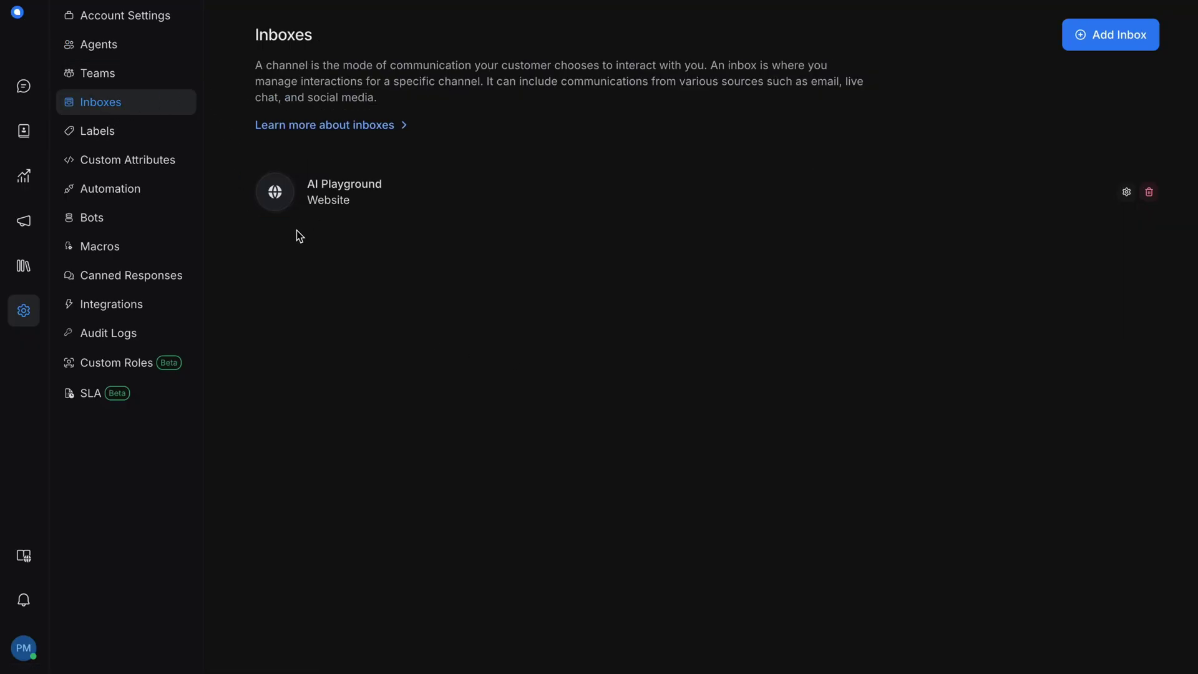
pyautogui.click(133, 52)
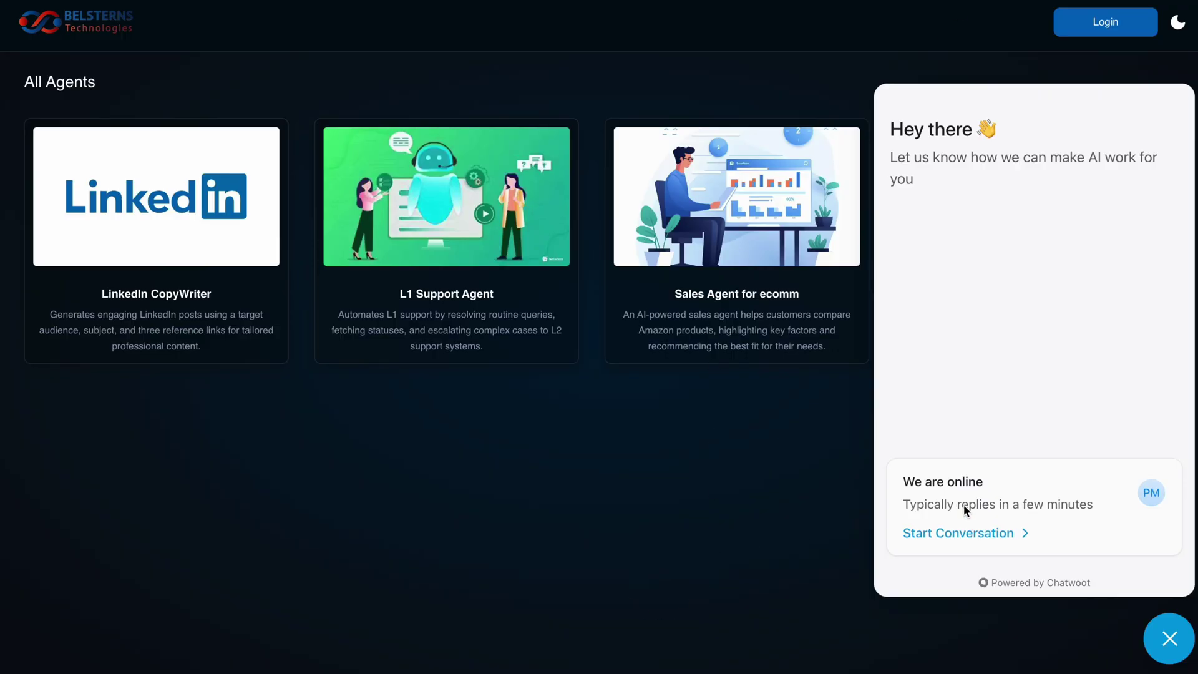
# - Start a new conversation in the Belsterns site's chat widget
pyautogui.click(1009, 533)
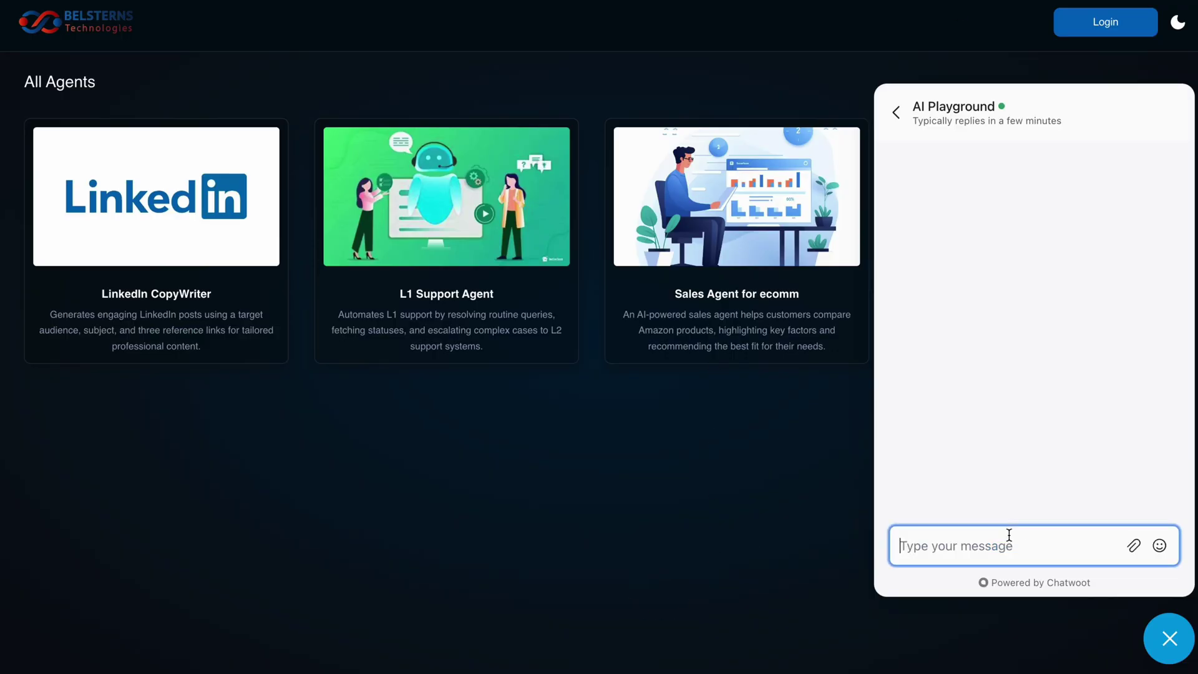